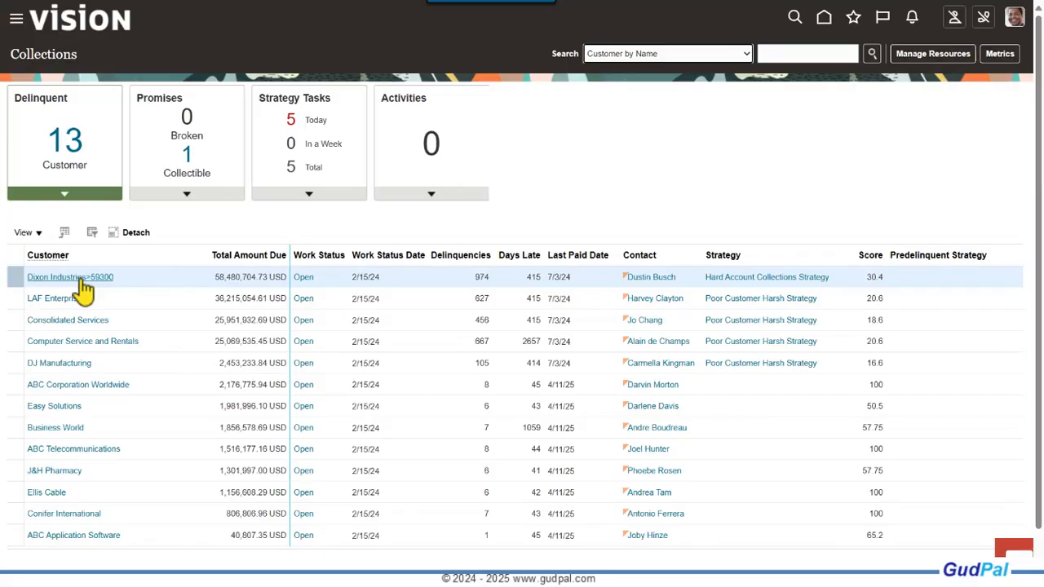
Open Dixon Industries' transactions and start a dispute on the delinquent invoice for 218,418.20 USD
left_click(82, 279)
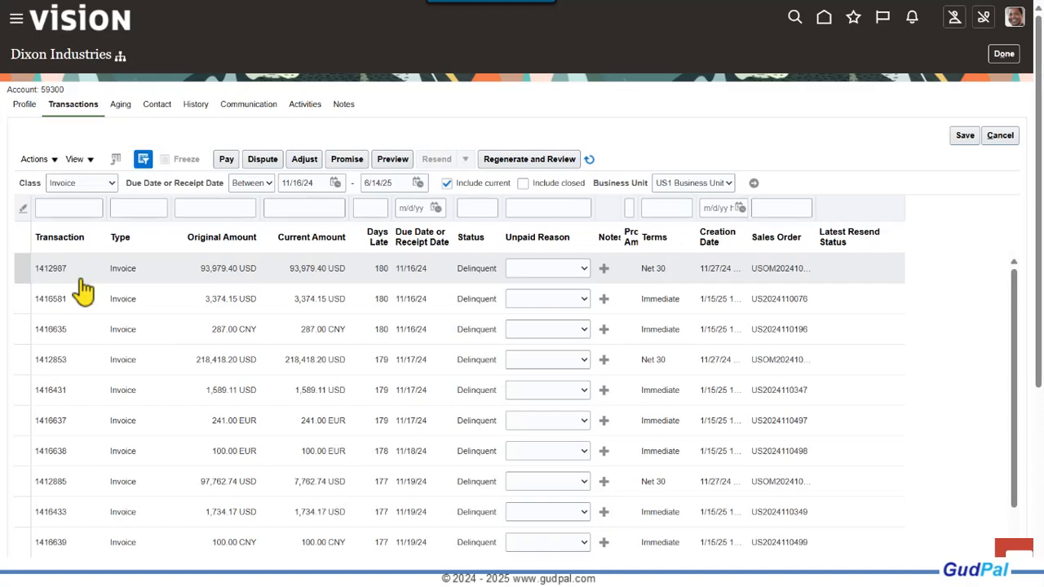
left_click(127, 363)
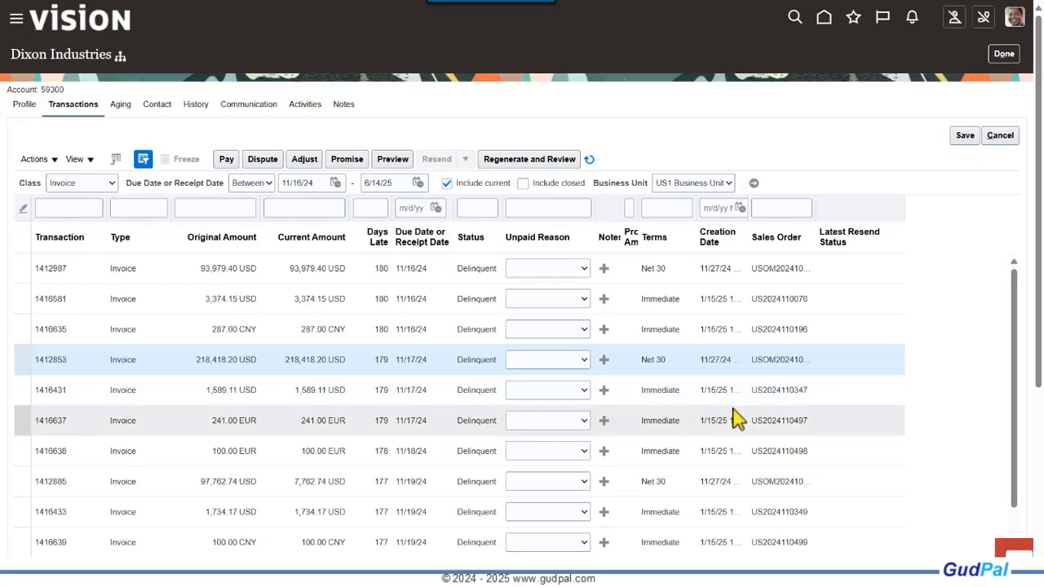
left_click(261, 161)
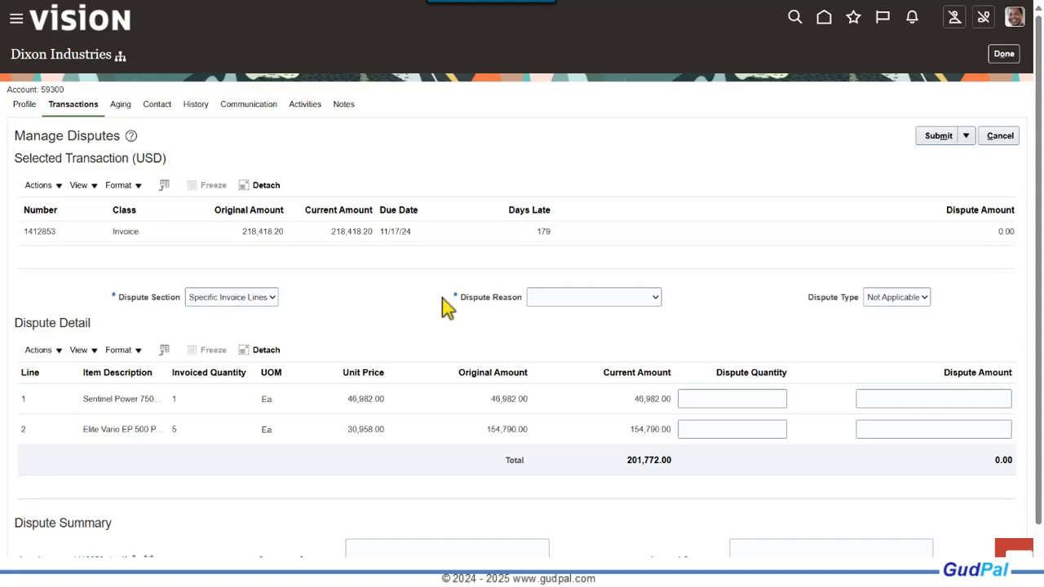
Review the dispute section options, keep Specific Invoice Lines, and set the dispute reason to Discount
left_click(274, 299)
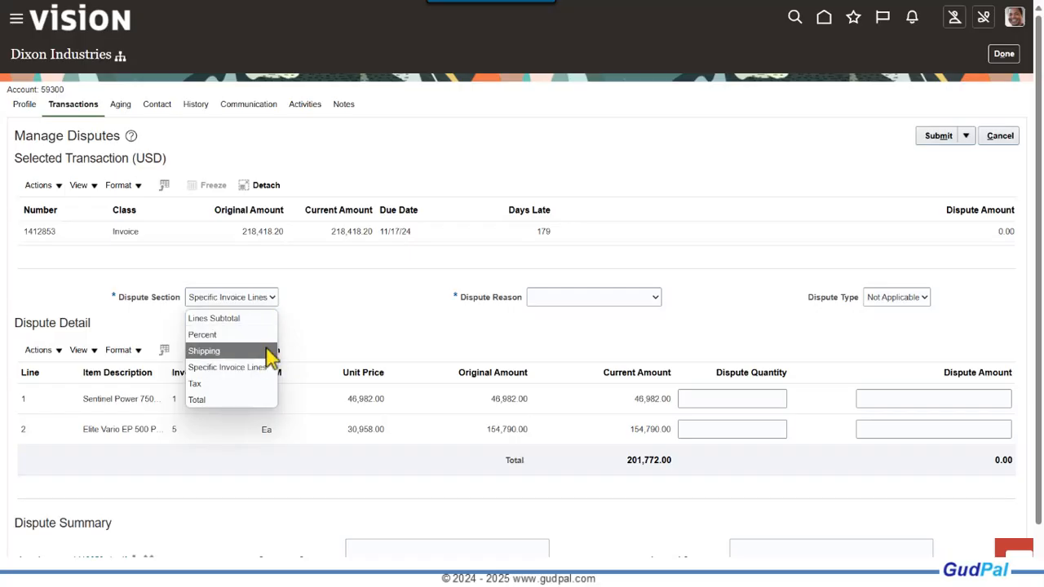
left_click(385, 310)
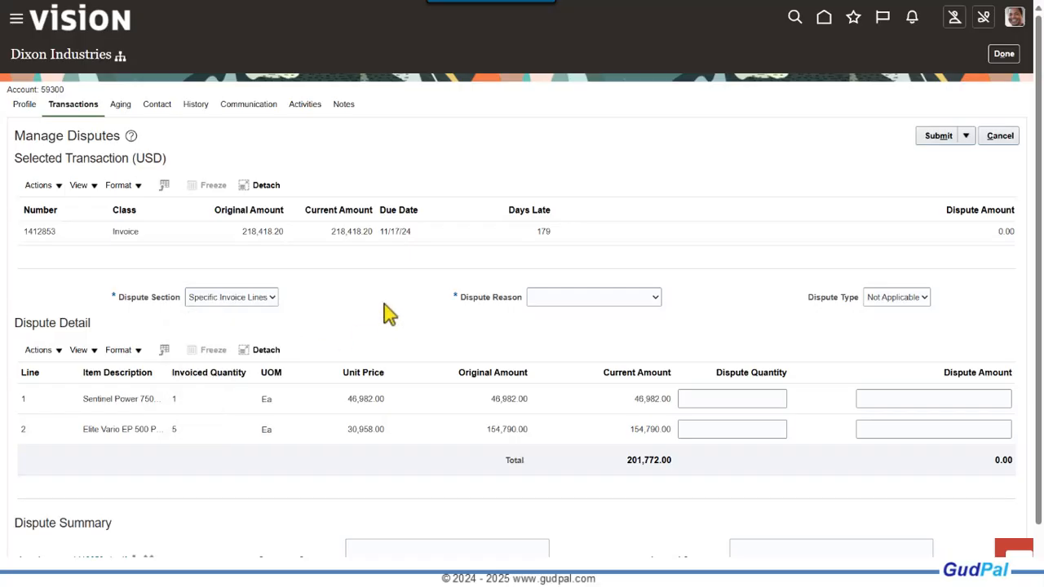
left_click(273, 297)
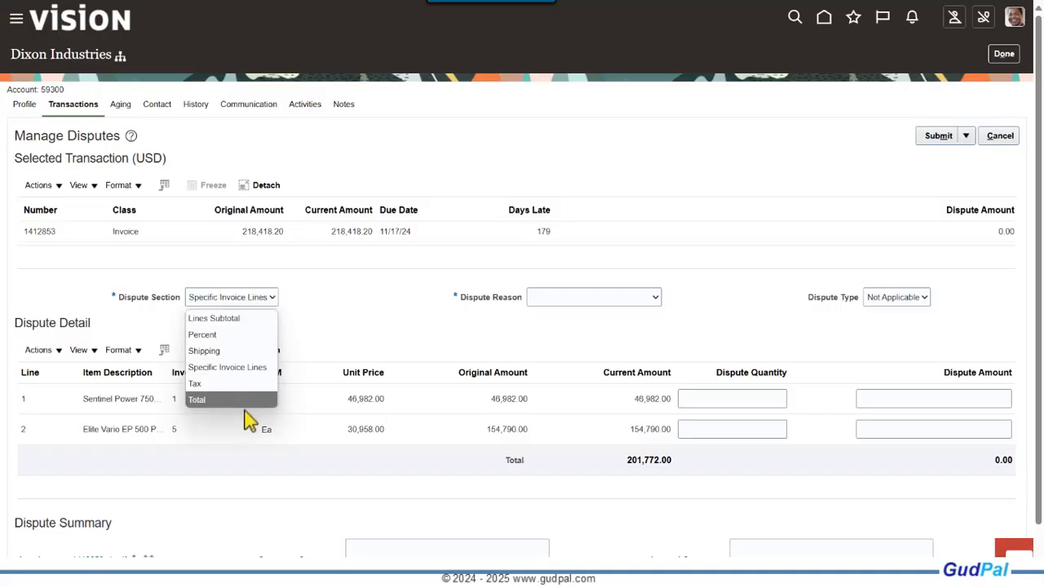
left_click(378, 298)
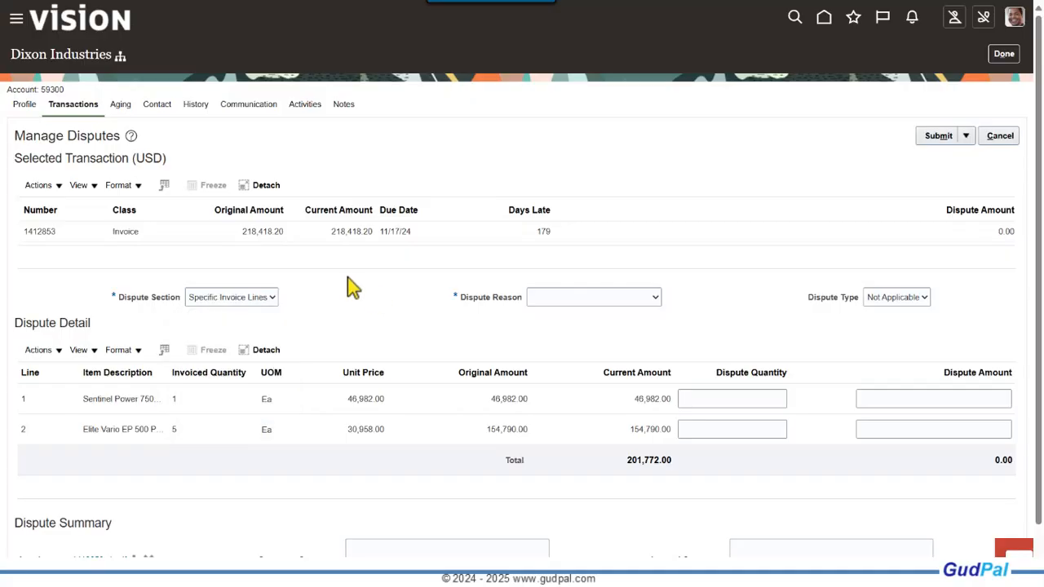
left_click(595, 299)
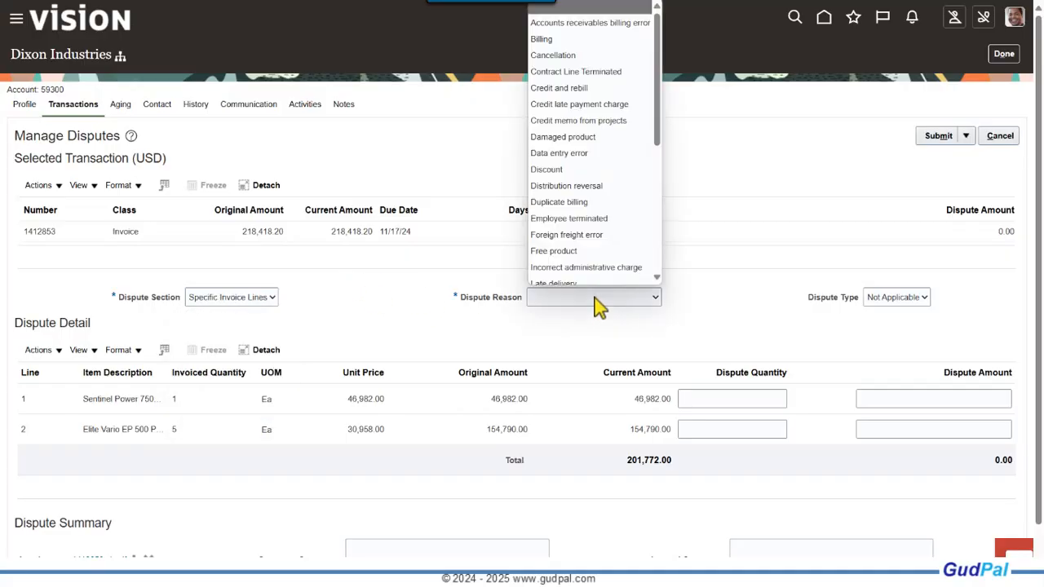
left_click(600, 164)
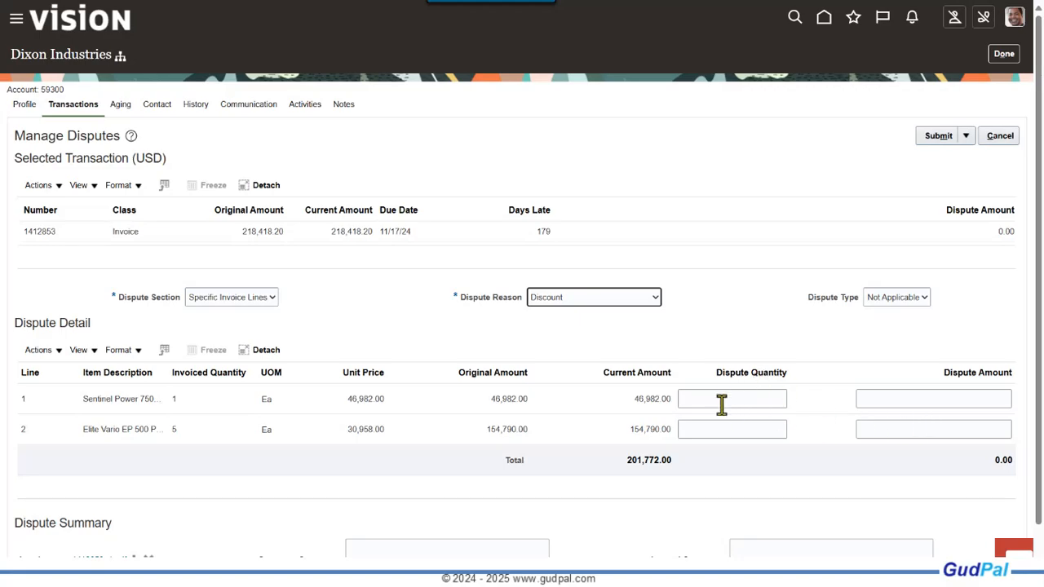
left_click(764, 429)
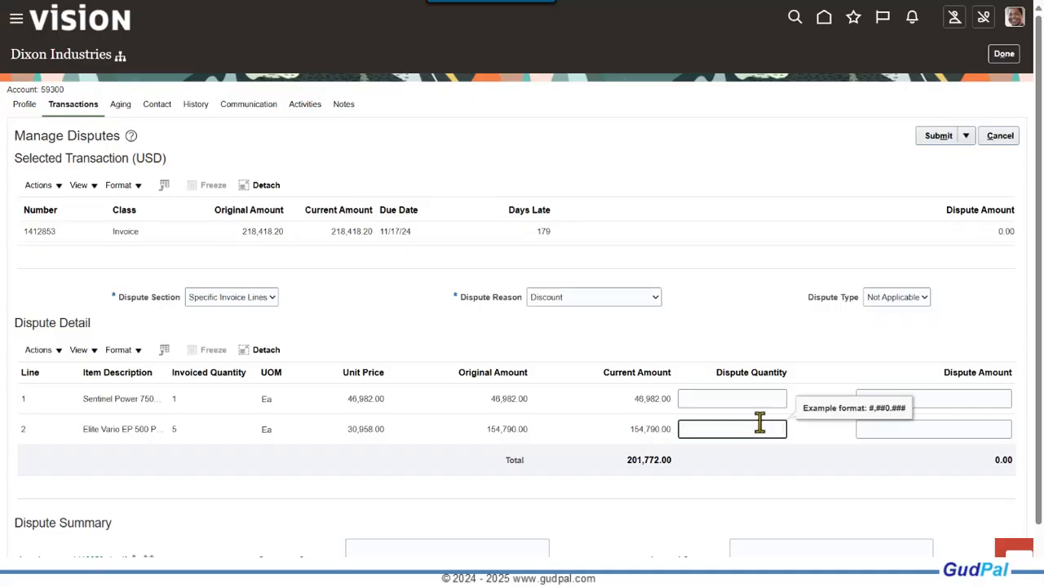
left_click(715, 398)
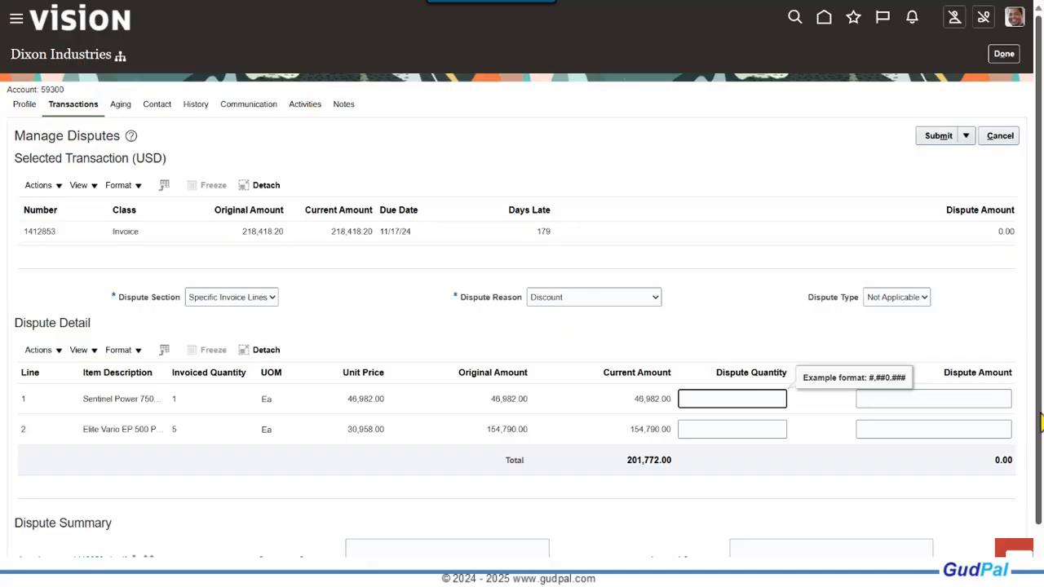
type("2000")
left_click(749, 429)
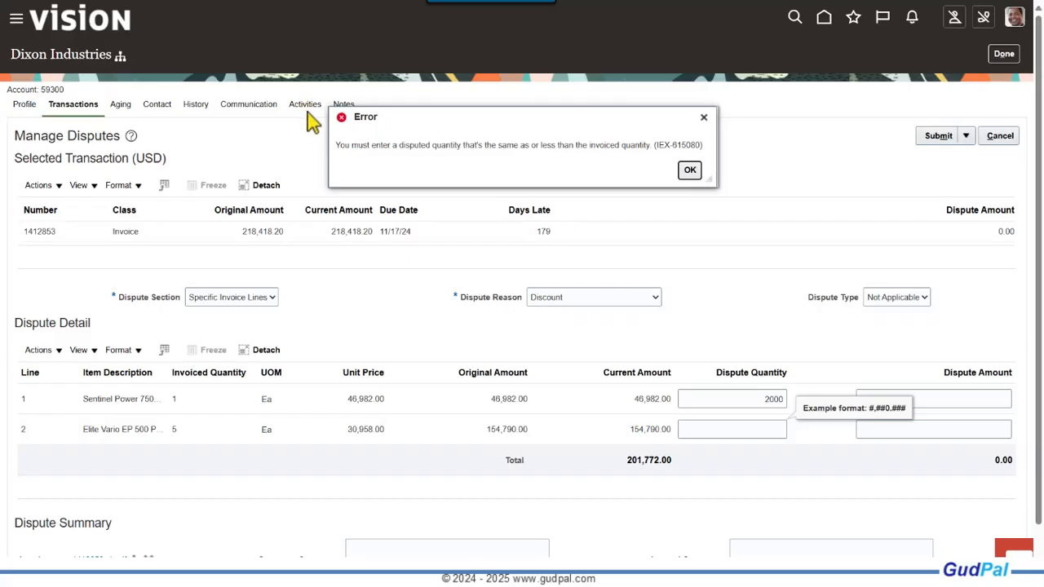
left_click(690, 173)
left_click_drag(759, 396, 783, 399)
key("BackSpace")
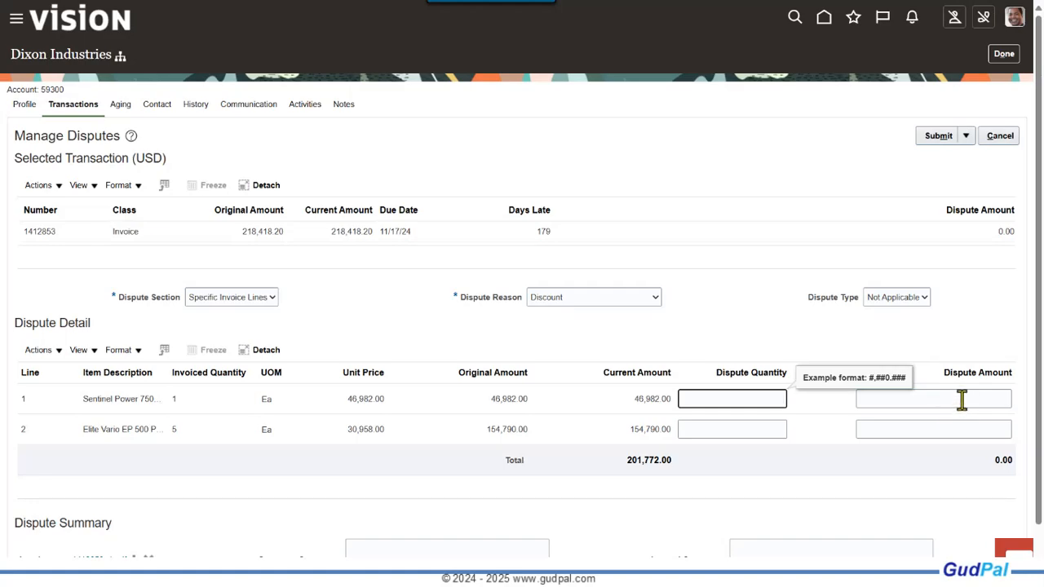
Set the dispute amounts to 2,000.00 for line 1 and 3,000.00 for line 2
left_click(962, 399)
type("2000")
left_click(981, 432)
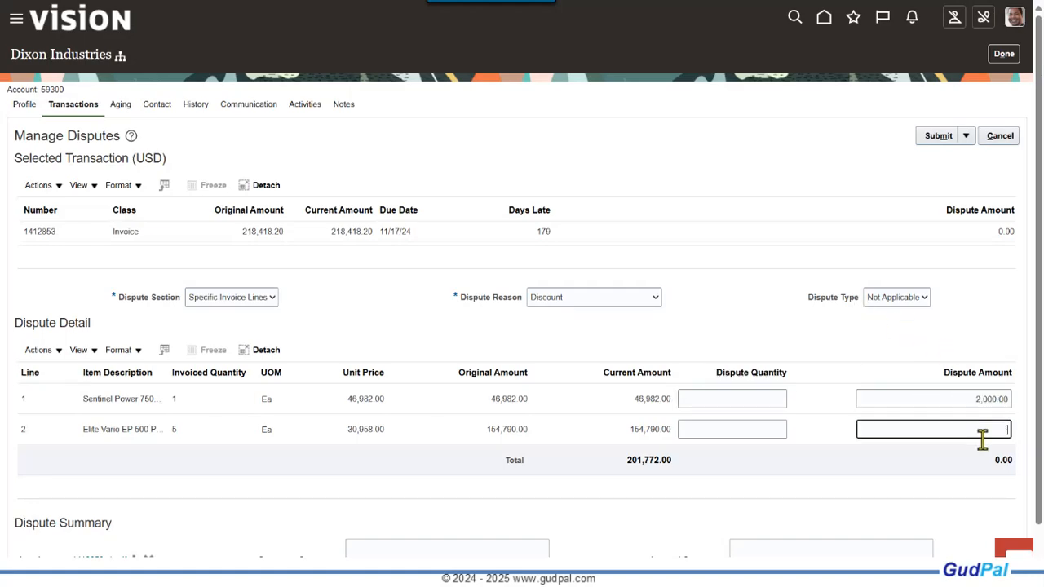
type("3000")
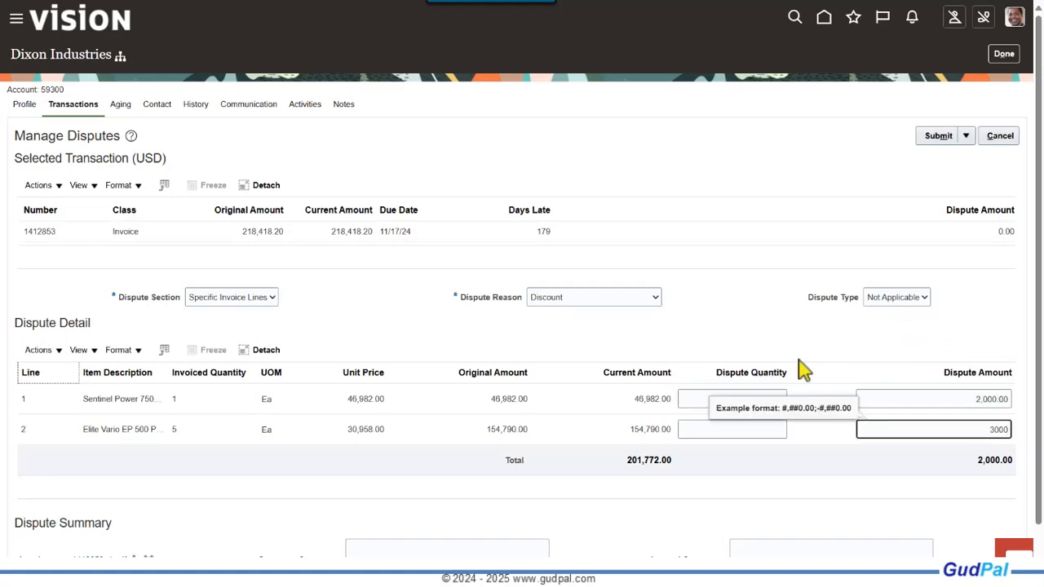
left_click(883, 349)
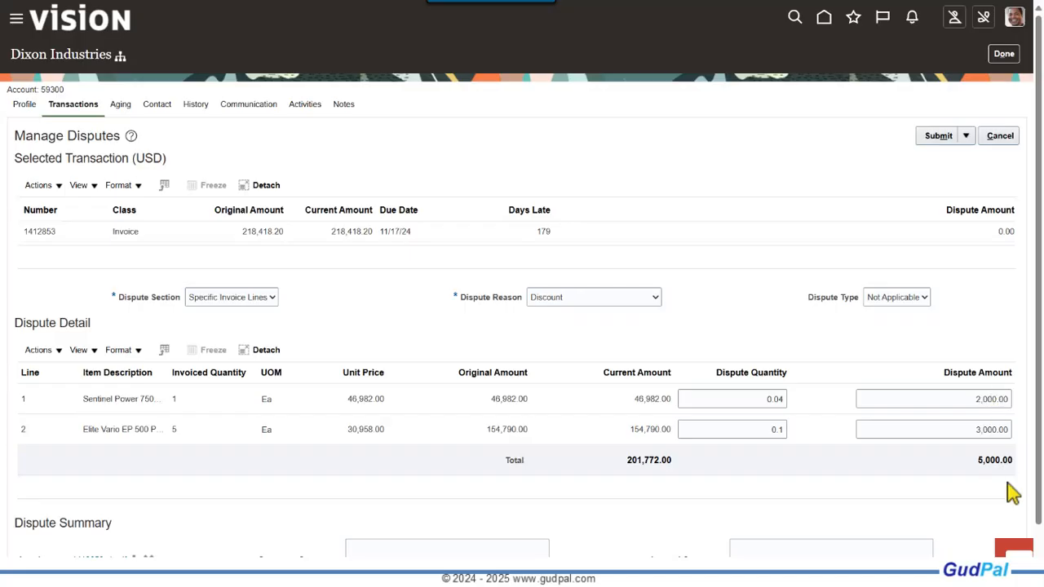
Enter the customer comment "Customer disputed the early payment discount, which is not reflected in the invoice." and internal comment "For your approval."
scroll(820, 438, "down", 1)
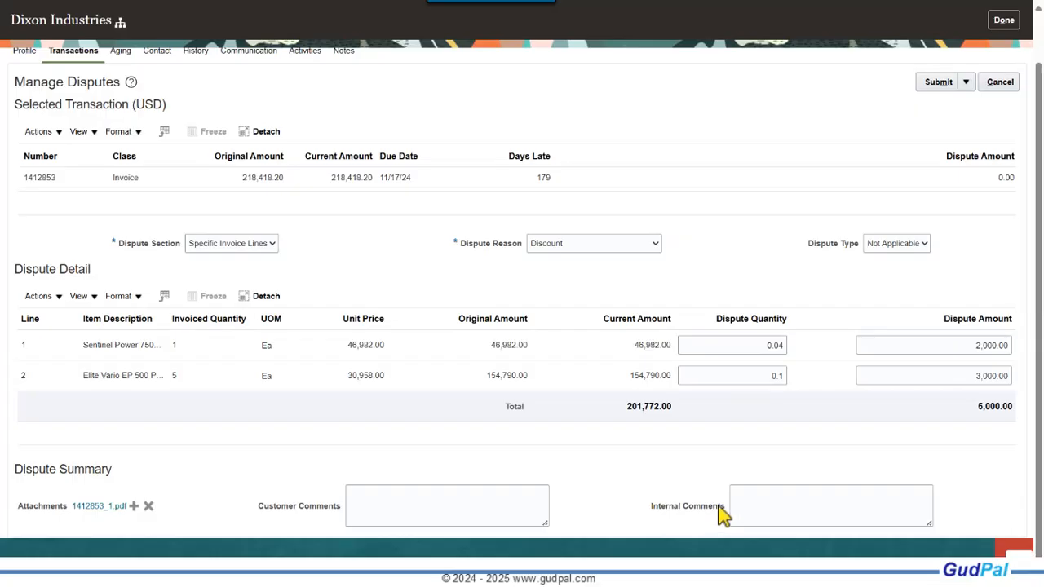
left_click(506, 501)
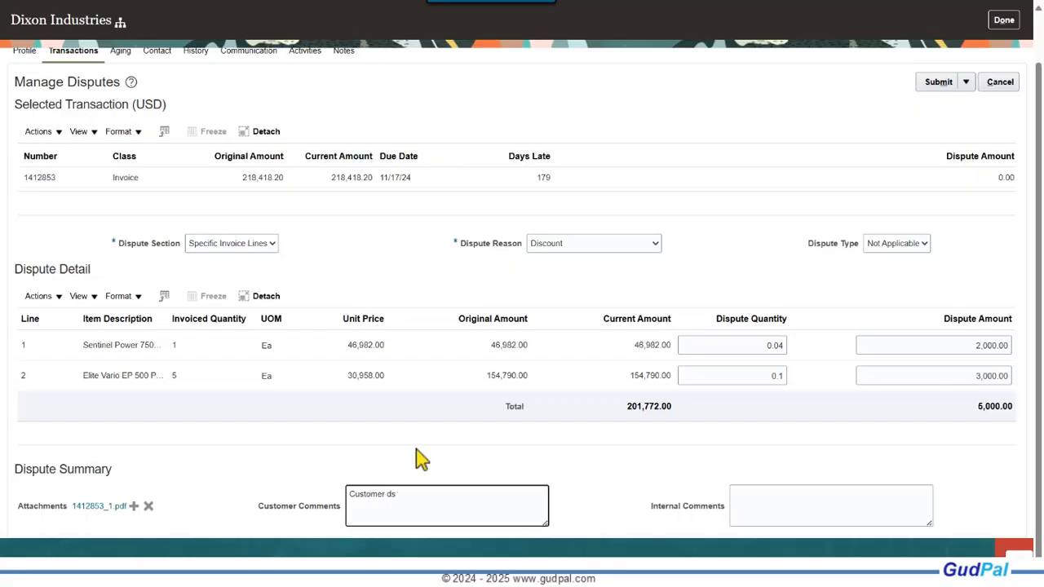
type("Customer disputed the early payment discount")
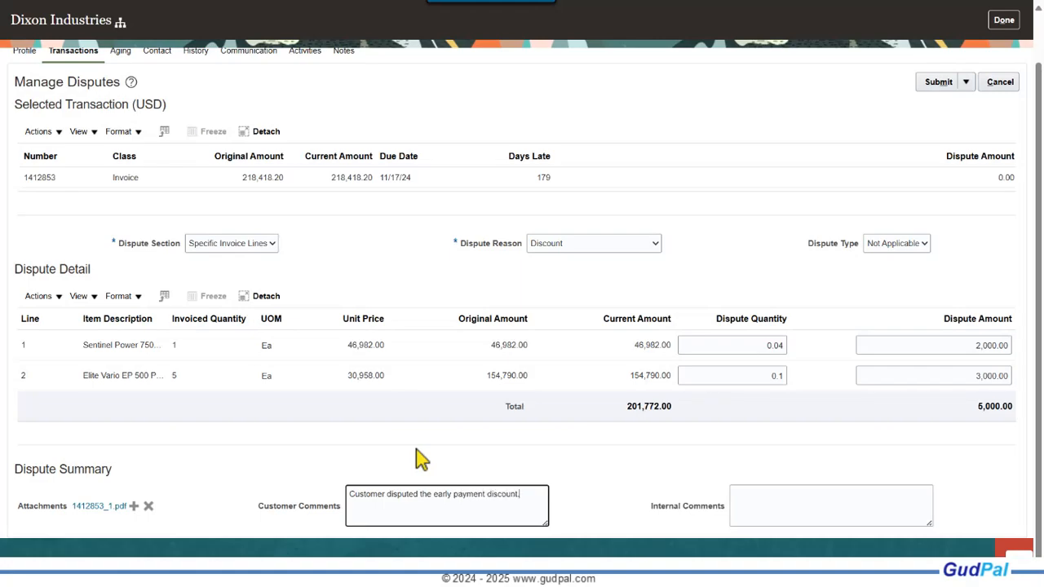
type(", which is not reflected in the invoice")
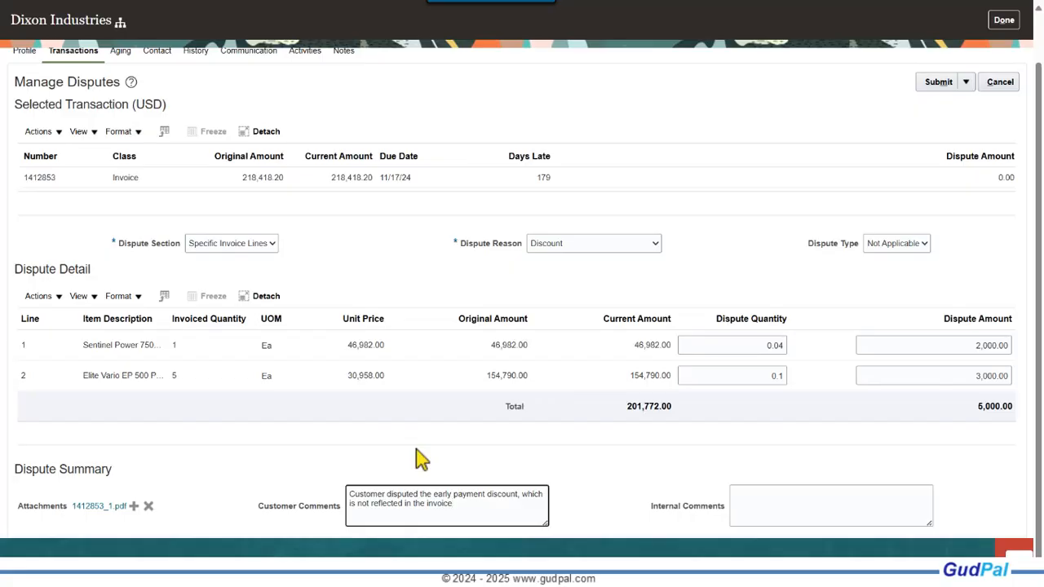
left_click(872, 504)
type("For y")
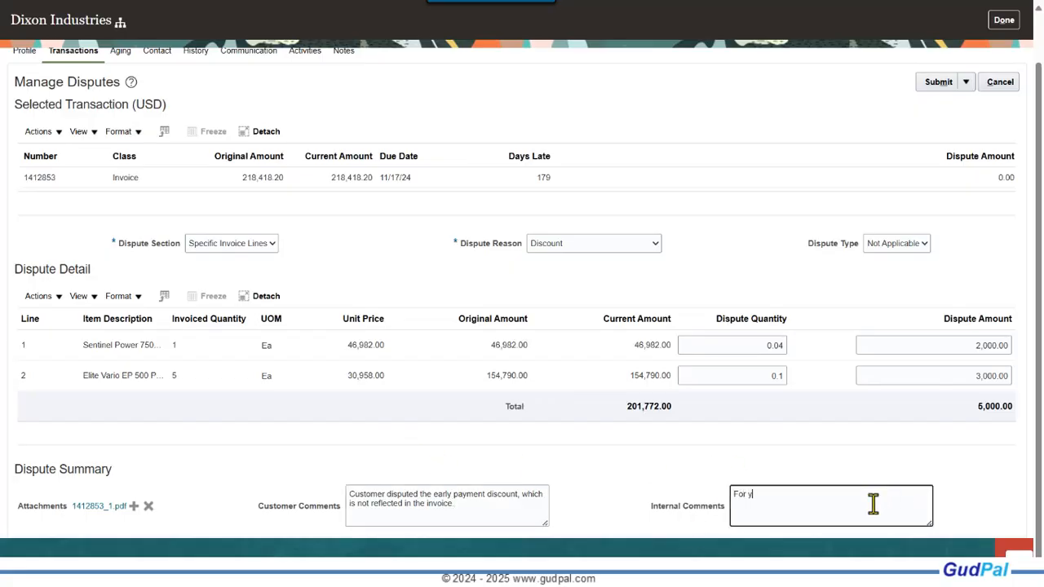
type("our approval.")
mouse_move(120, 520)
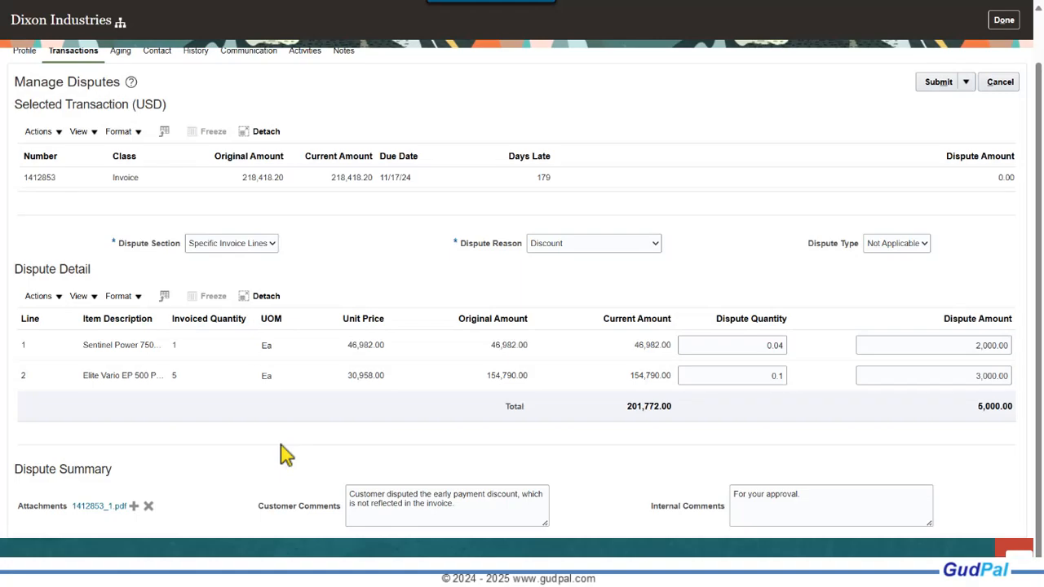
scroll(285, 455, "up", 1)
scroll(286, 455, "down", 1)
left_click(134, 507)
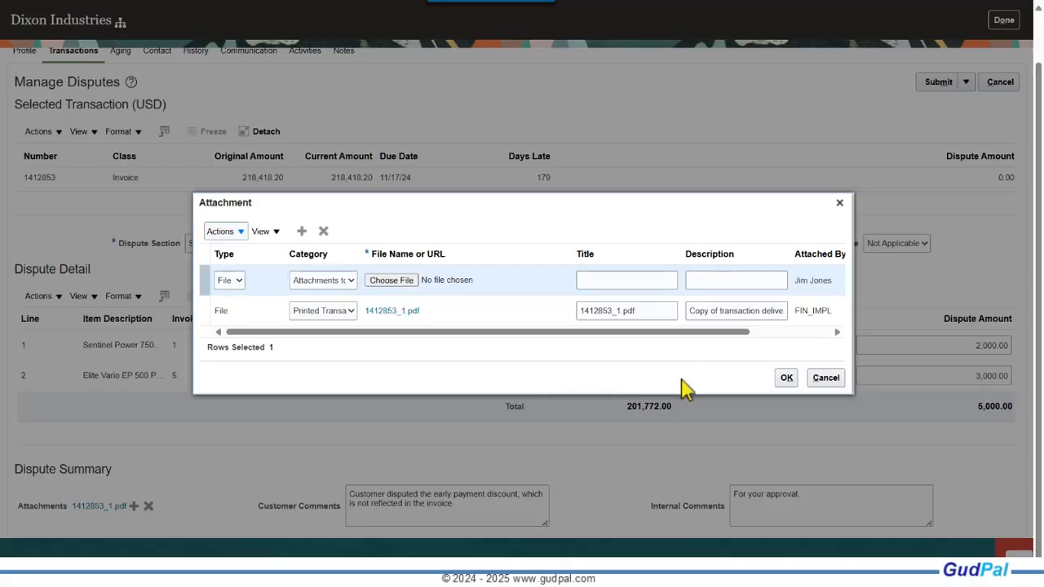
left_click(829, 381)
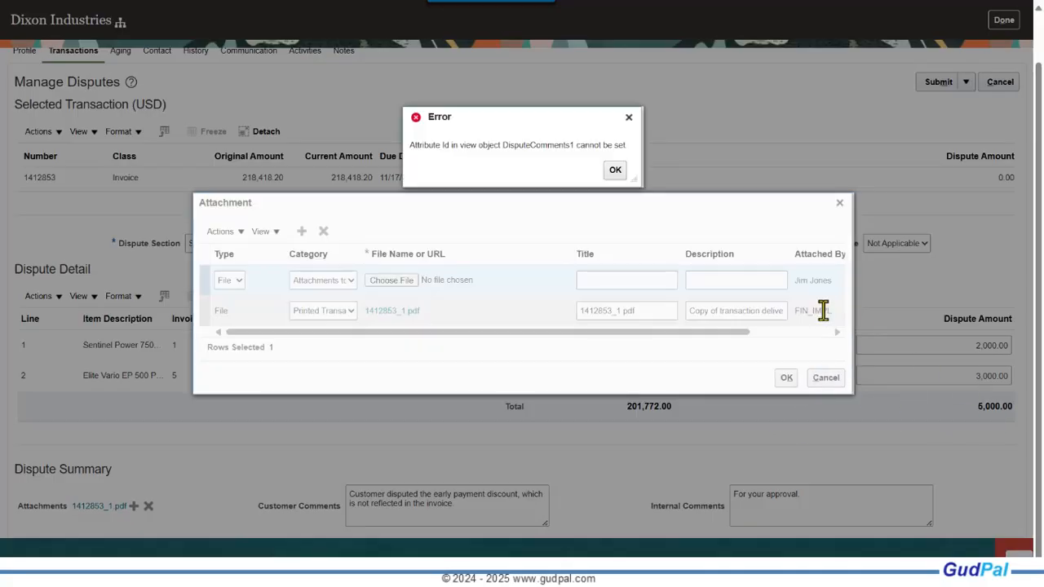
left_click(615, 169)
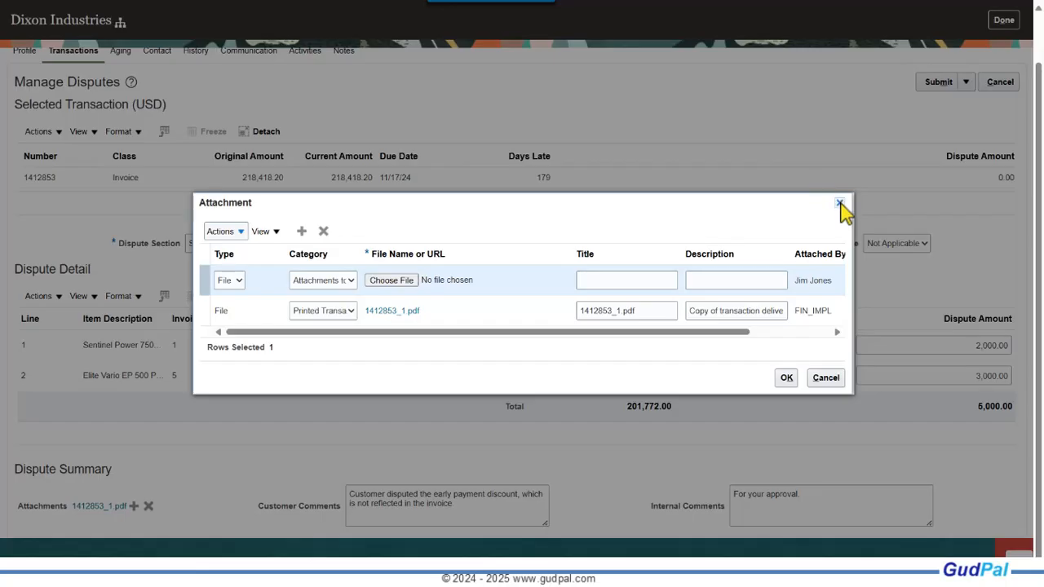
left_click(840, 203)
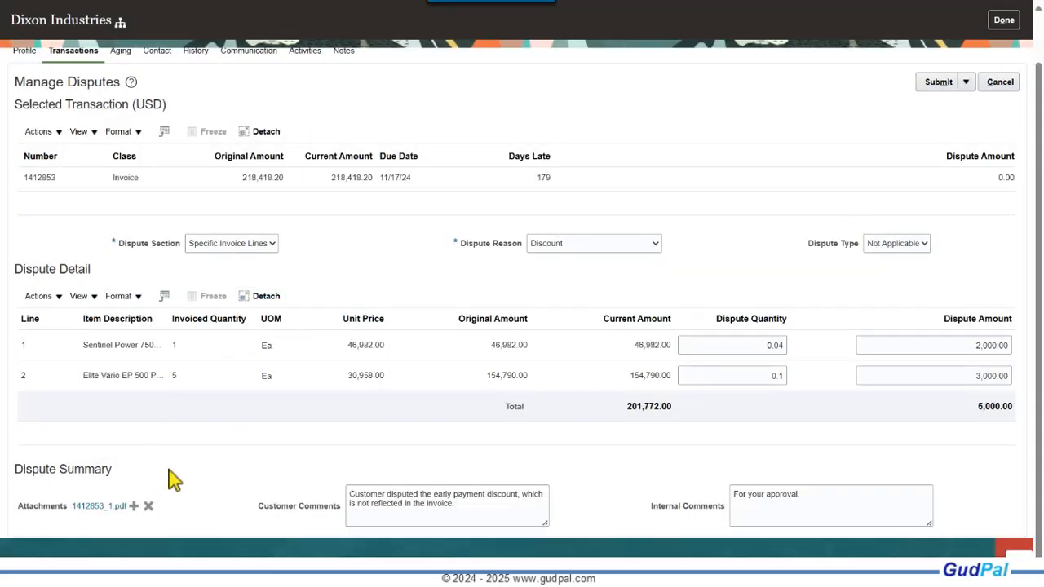
Submit the dispute for approval and save the changes on the transactions list, acknowledging both information messages
scroll(571, 378, "up", 2)
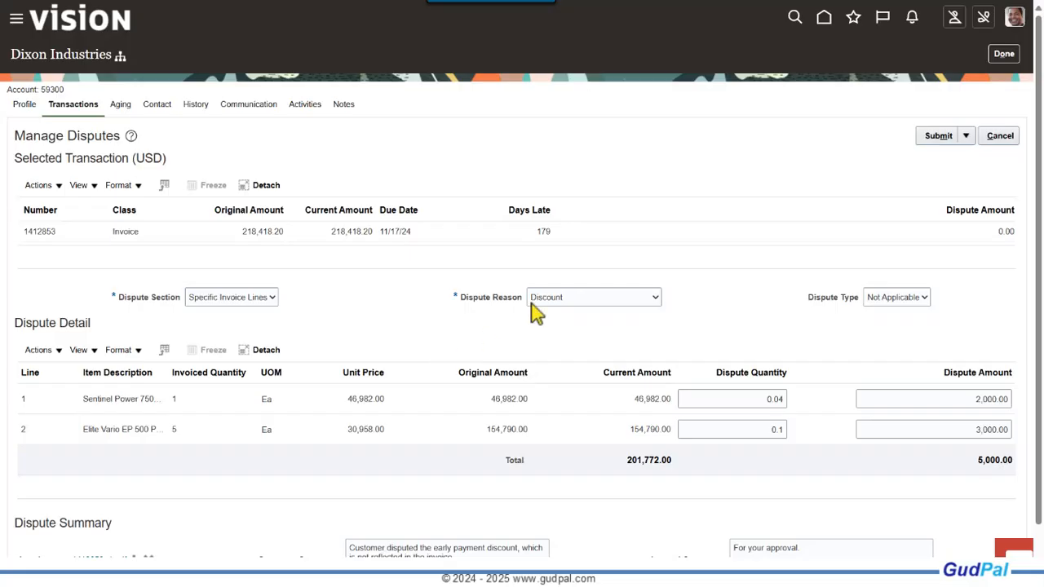
left_click(936, 140)
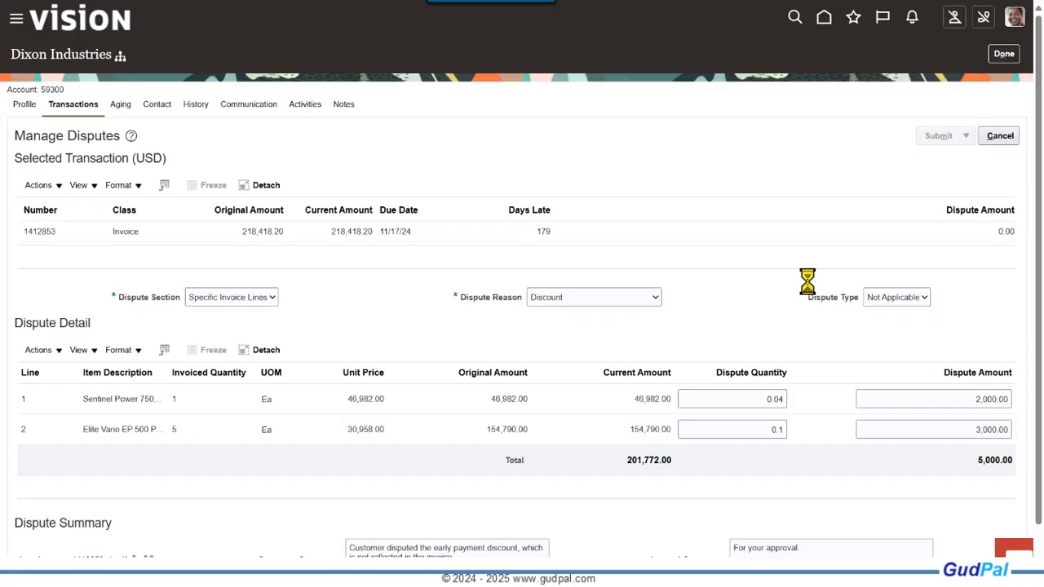
left_click(924, 299)
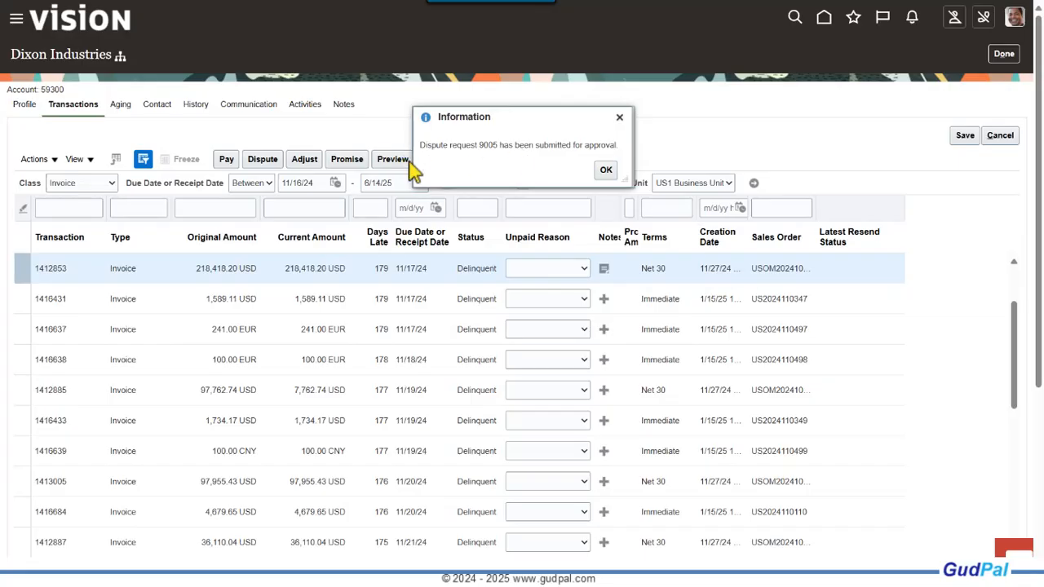
left_click_drag(421, 145, 628, 158)
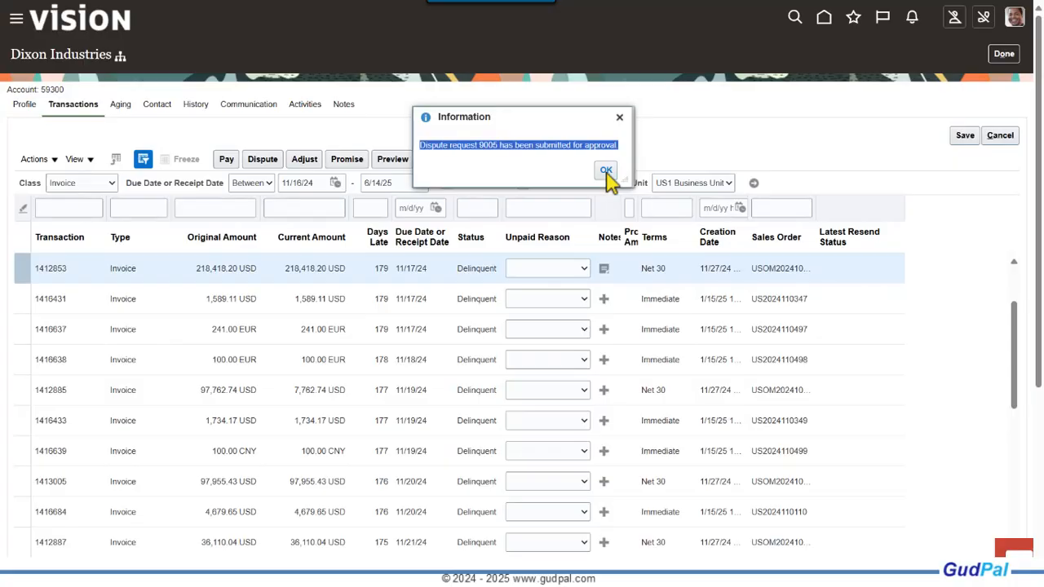
left_click(606, 172)
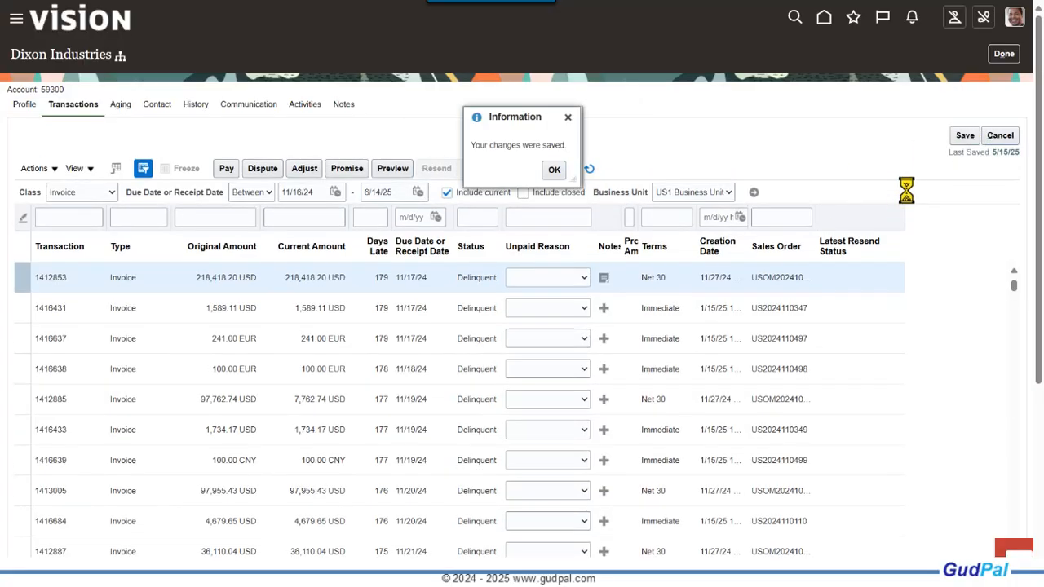
left_click(554, 172)
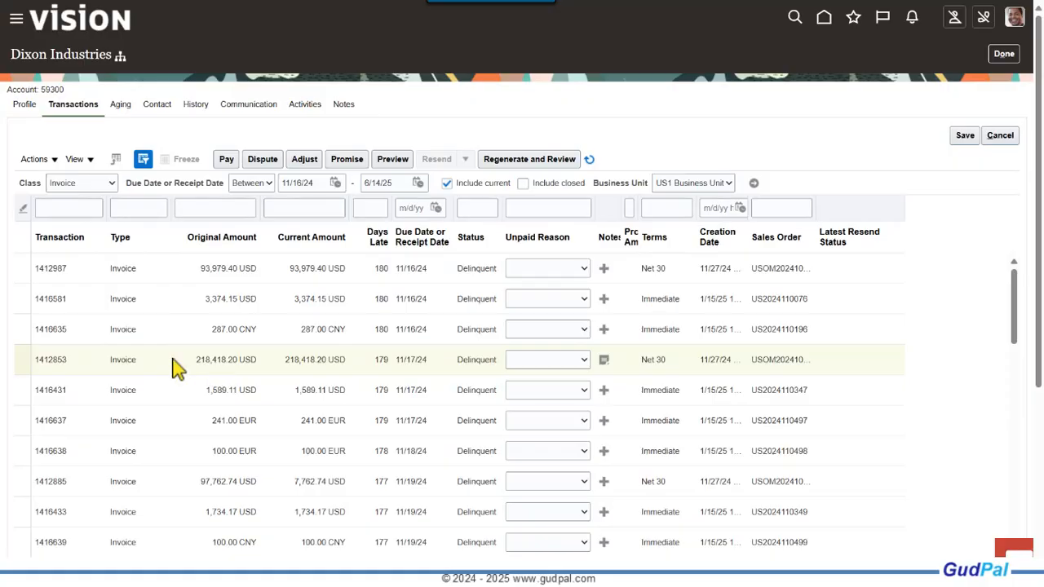
Check the disputed invoice's activity type, status and amount in the customer's activity history
double_click(36, 360)
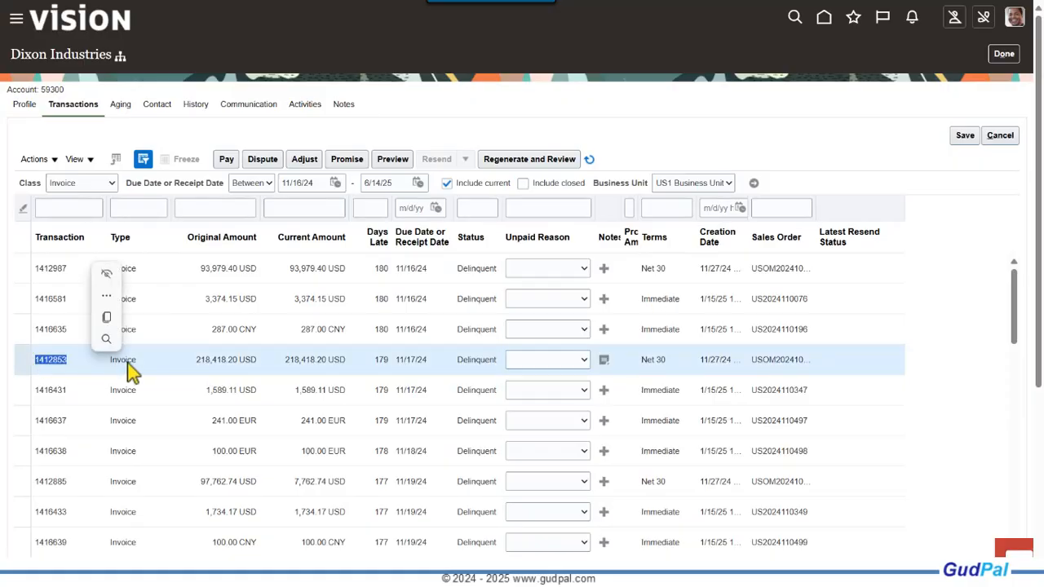
left_click(128, 362)
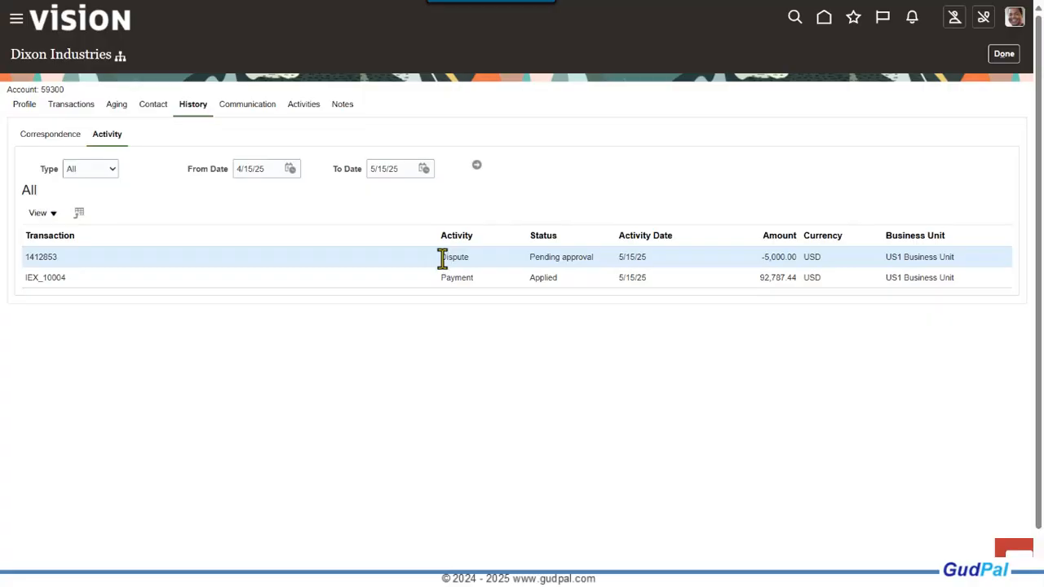
left_click_drag(441, 258, 463, 259)
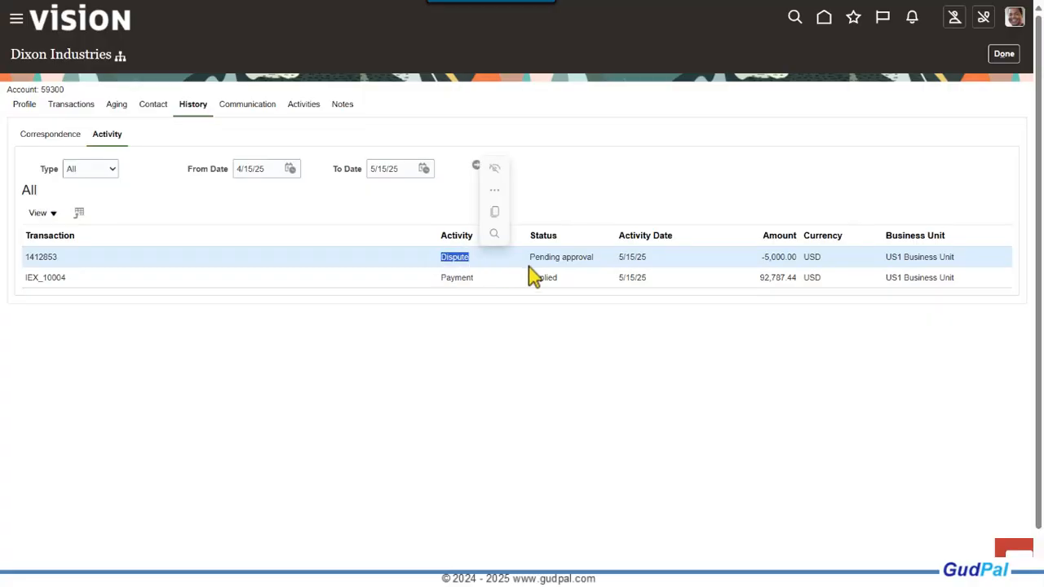
triple_click(564, 259)
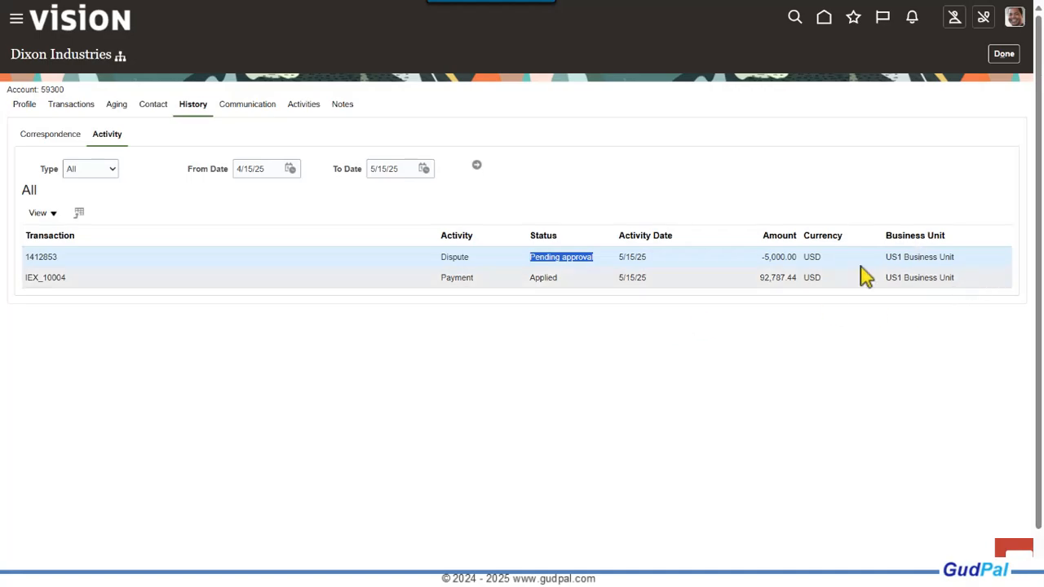
left_click(763, 257)
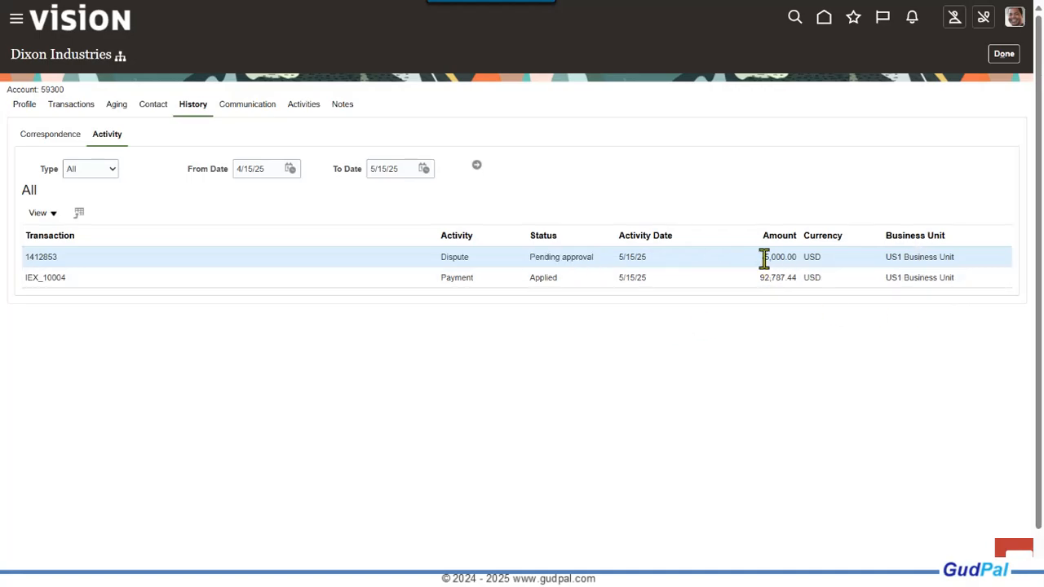
left_click_drag(788, 258, 804, 263)
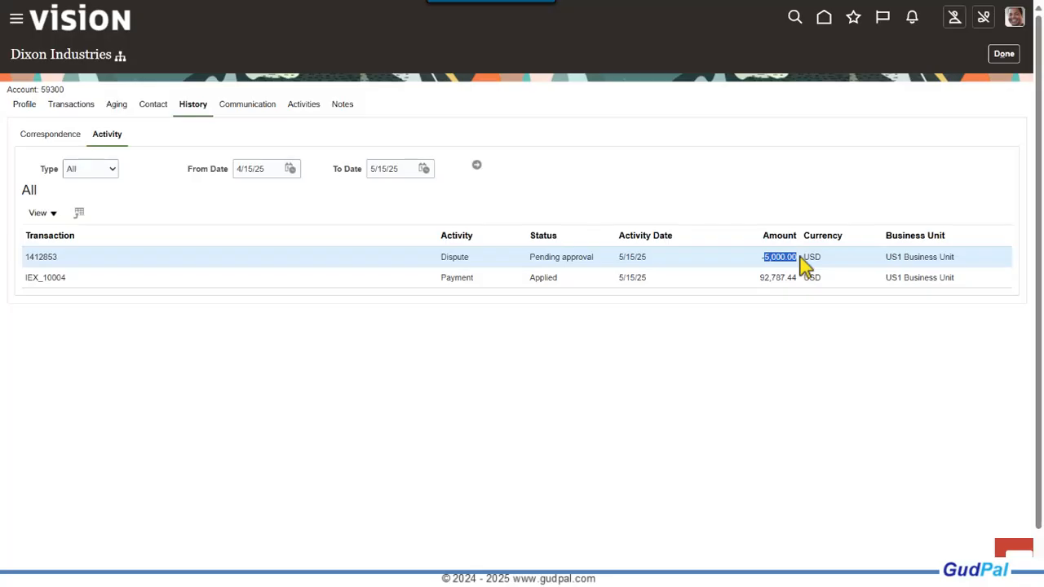